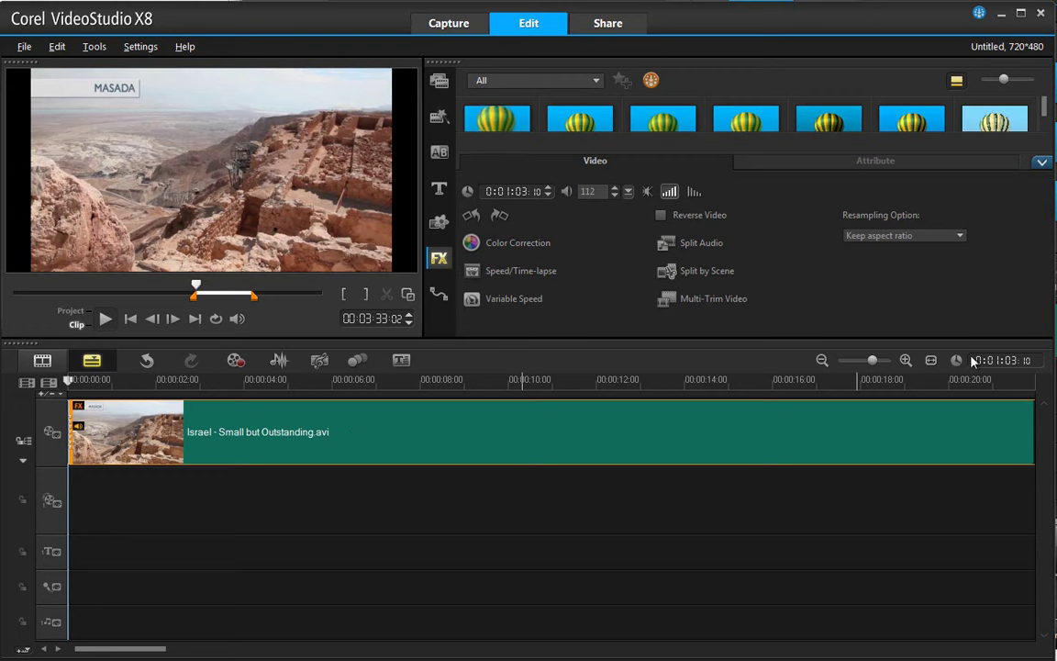
Step: Fit the whole project in the timeline and play the opening seconds of the video clip
{"action": "left_click", "coordinate": [930, 360]}
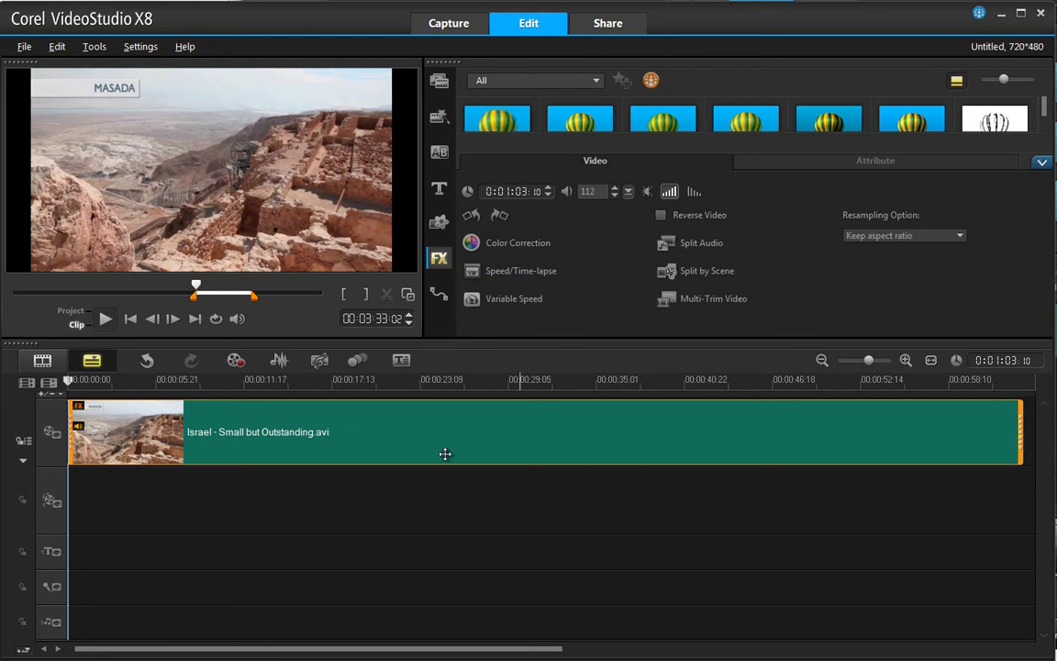
{"action": "left_click", "coordinate": [105, 319]}
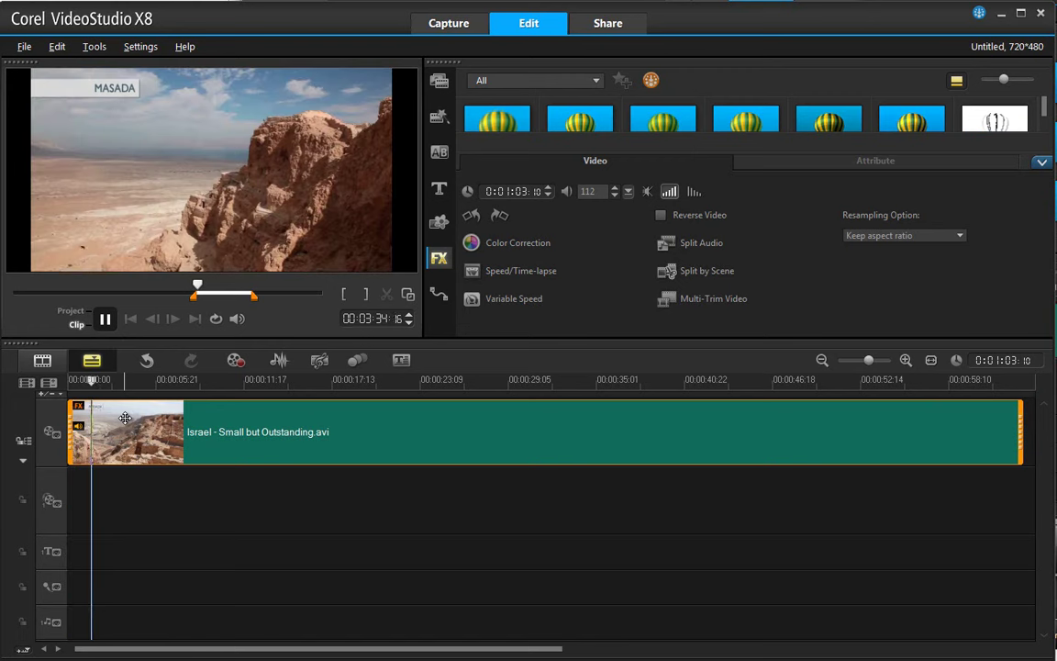
{"action": "left_click", "coordinate": [103, 321]}
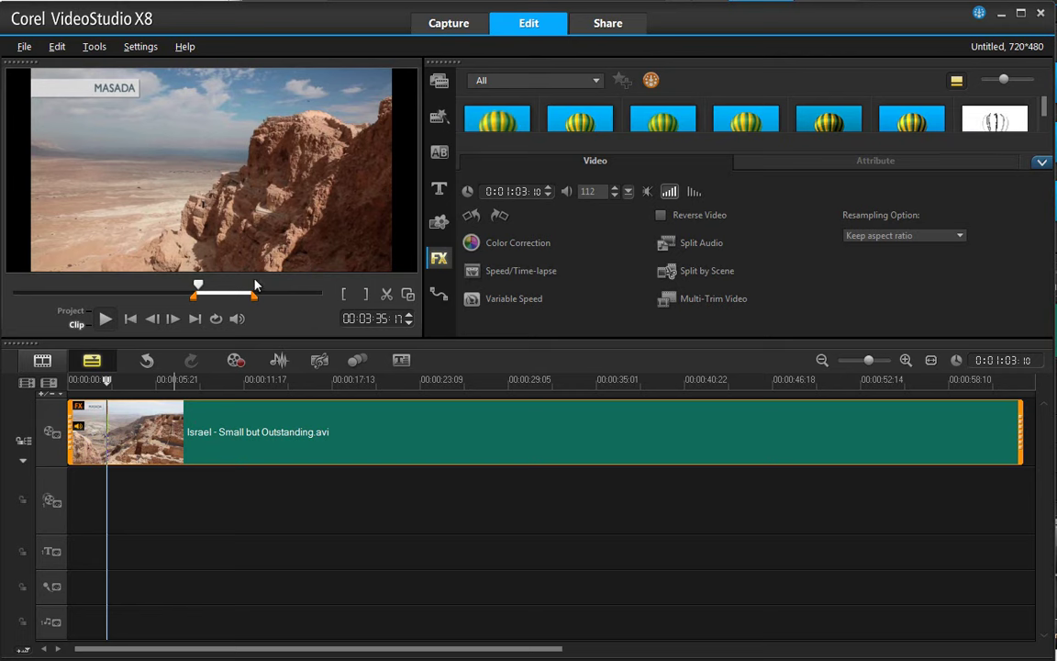
Step: Split the audio from the Israel - Small but Outstanding.avi clip and check the video clip's mute option
{"action": "right_click", "coordinate": [285, 434]}
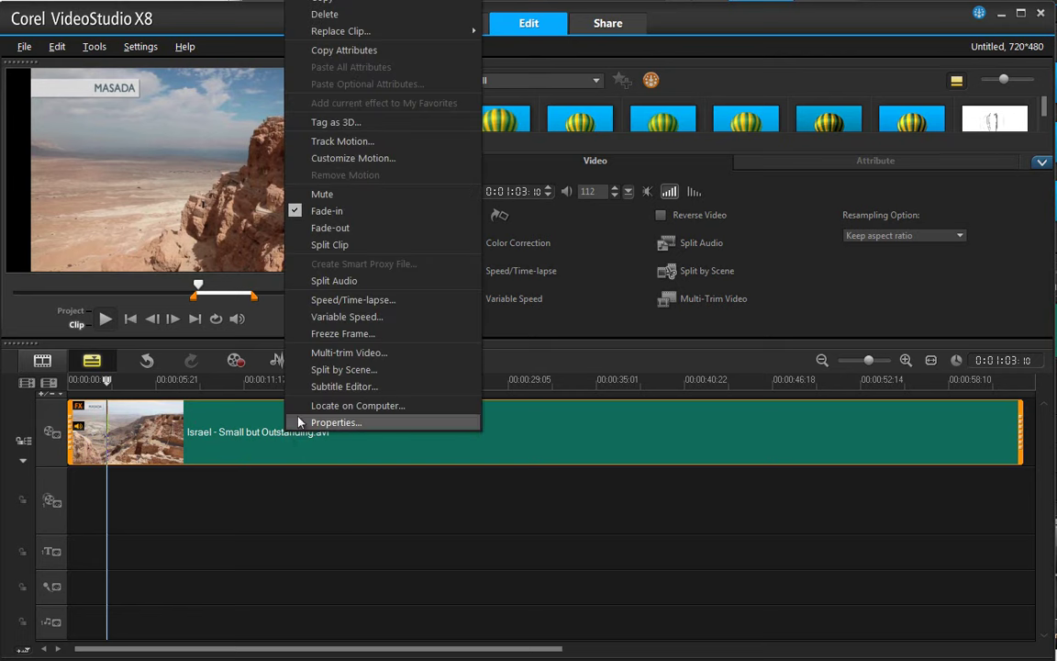
{"action": "left_click", "coordinate": [338, 281]}
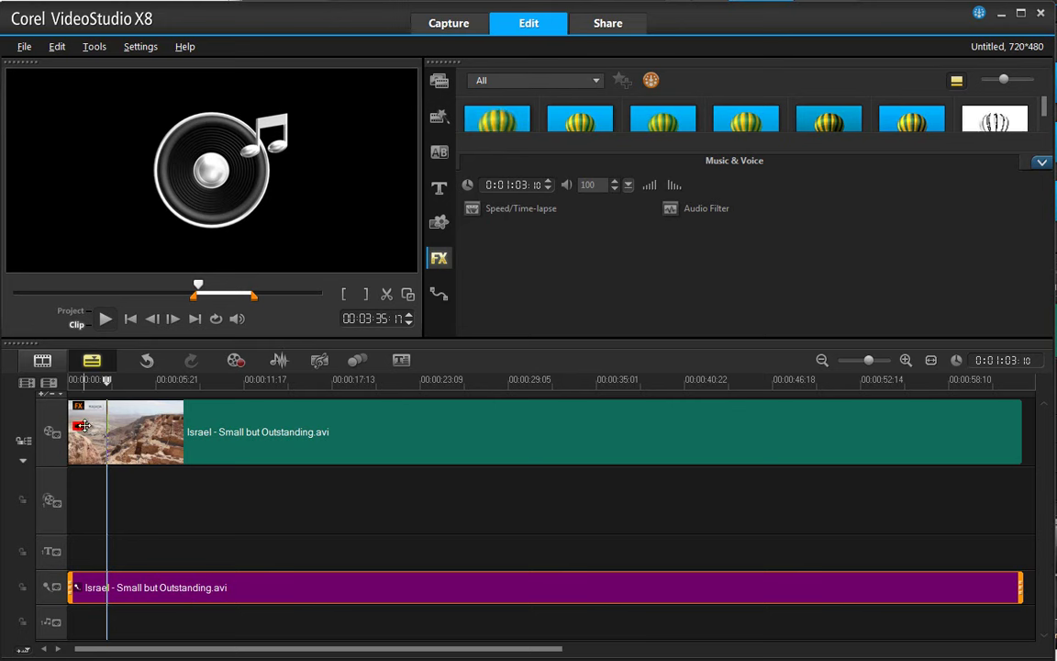
{"action": "right_click", "coordinate": [180, 425]}
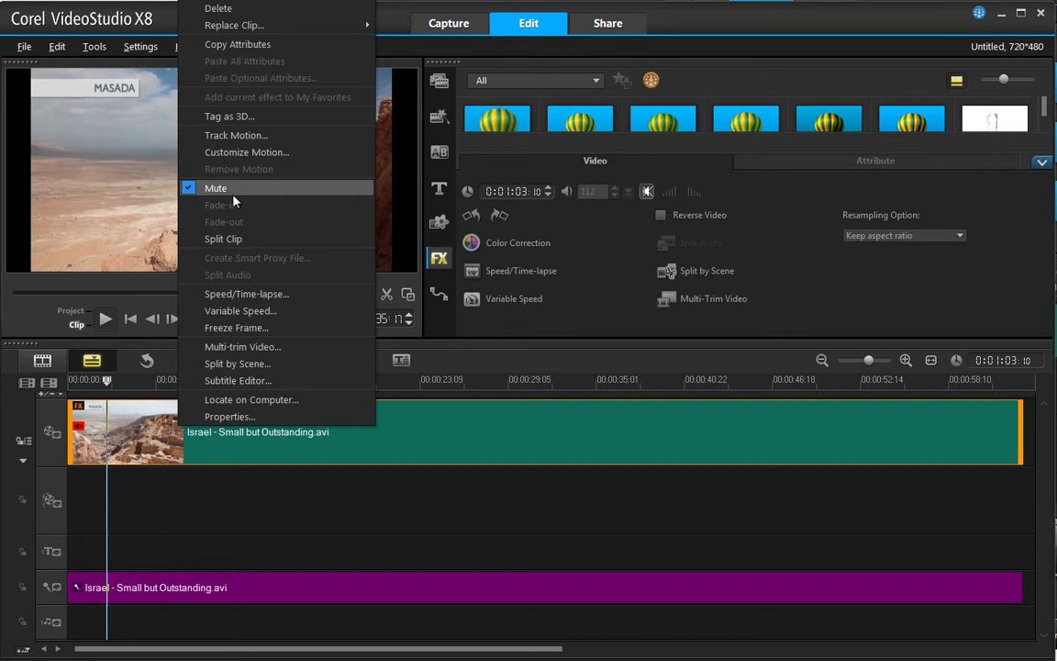
{"action": "left_click", "coordinate": [248, 436]}
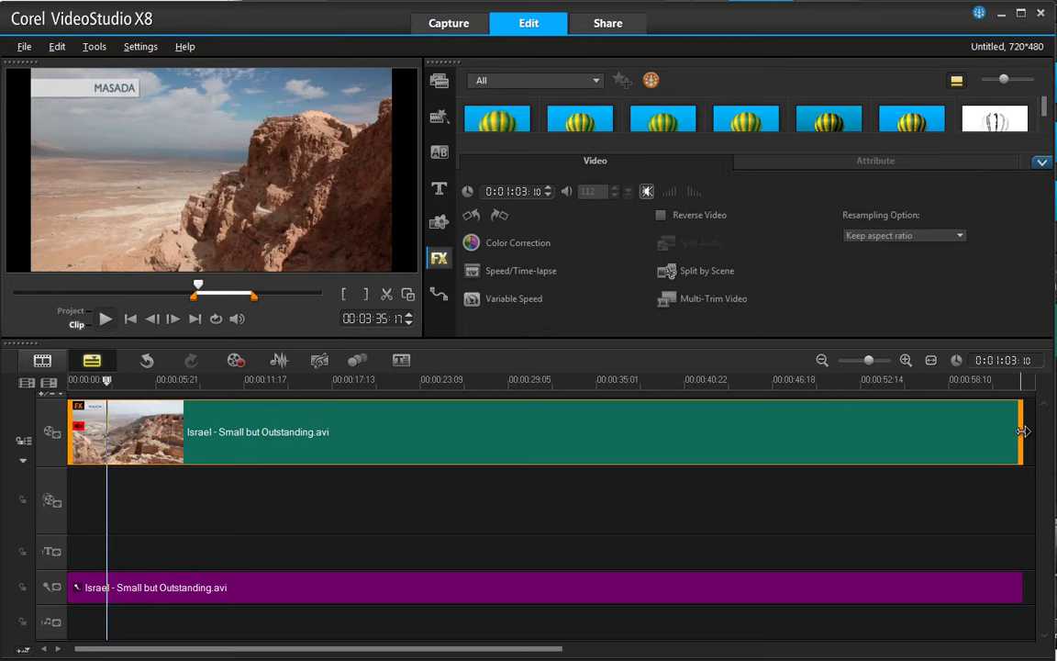
Step: Try trimming the end of the video clip to a duration of about 44 seconds and undo the trim
{"action": "left_click_drag", "start_coordinate": [1022, 431], "coordinate": [734, 451]}
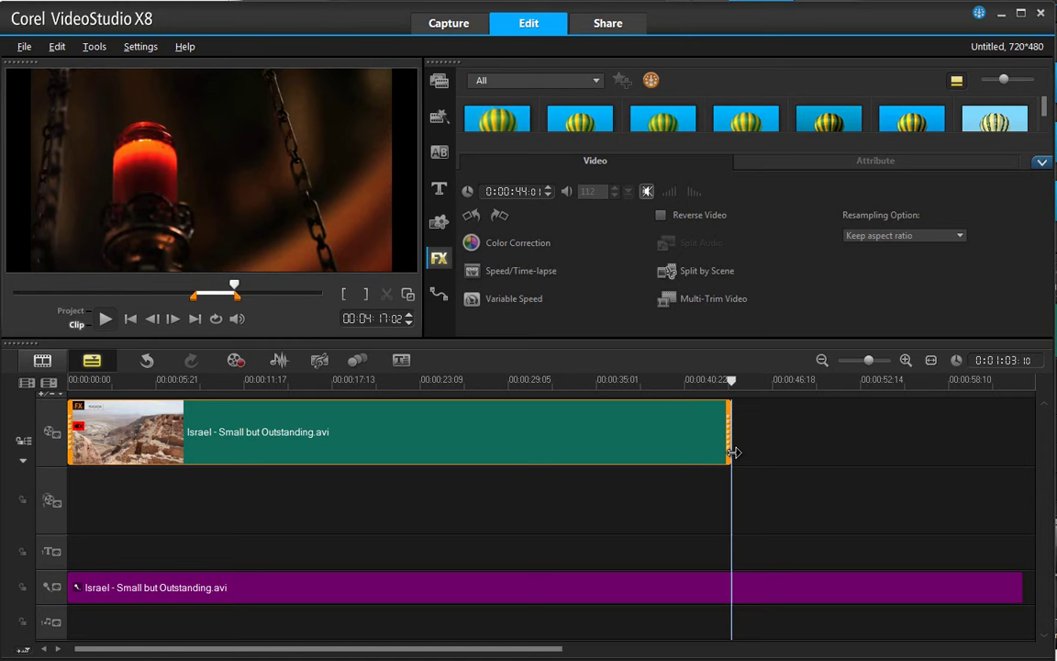
{"action": "key", "text": "ctrl+z"}
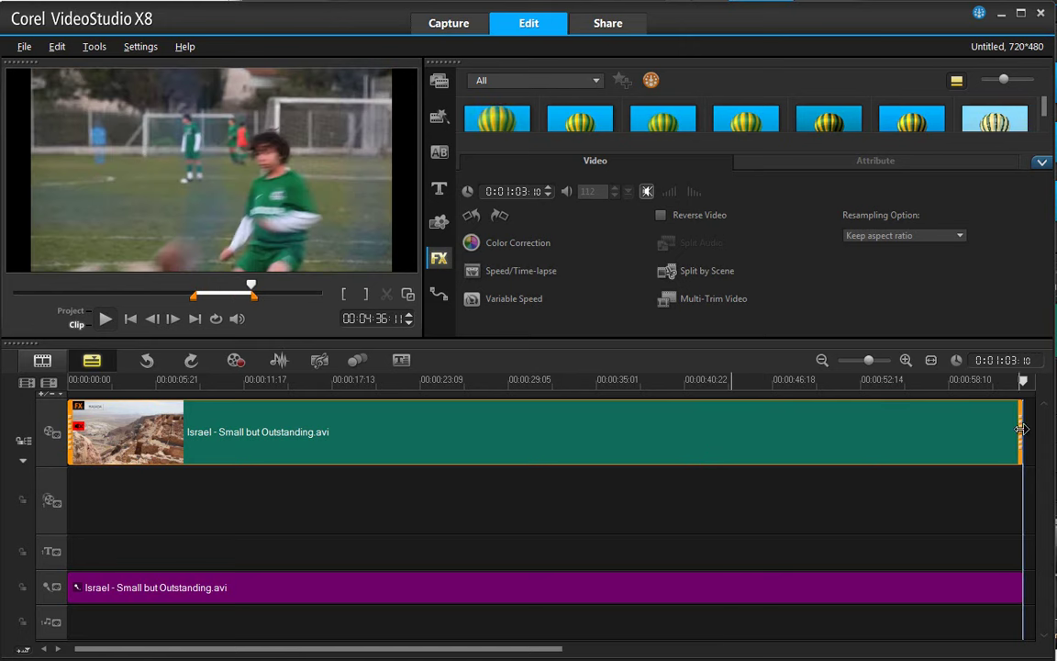
Step: Speed up the whole video clip by shortening its playback duration to about 31 seconds without trimming any footage
{"action": "left_click_drag", "start_coordinate": [1021, 428], "coordinate": [676, 435]}
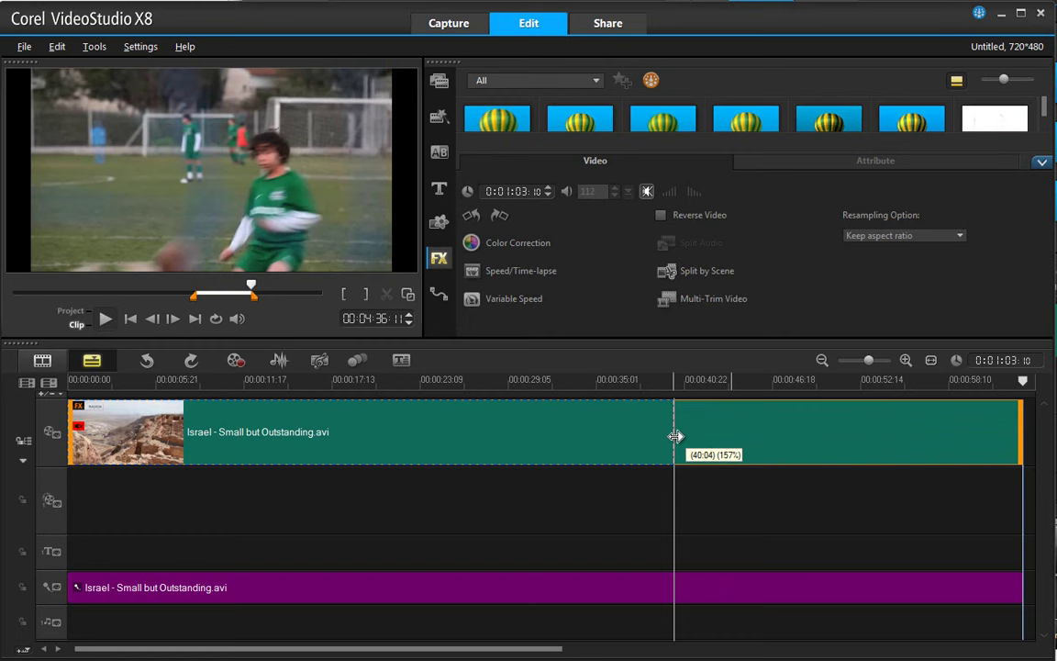
{"action": "left_click_drag", "start_coordinate": [675, 437], "coordinate": [546, 436]}
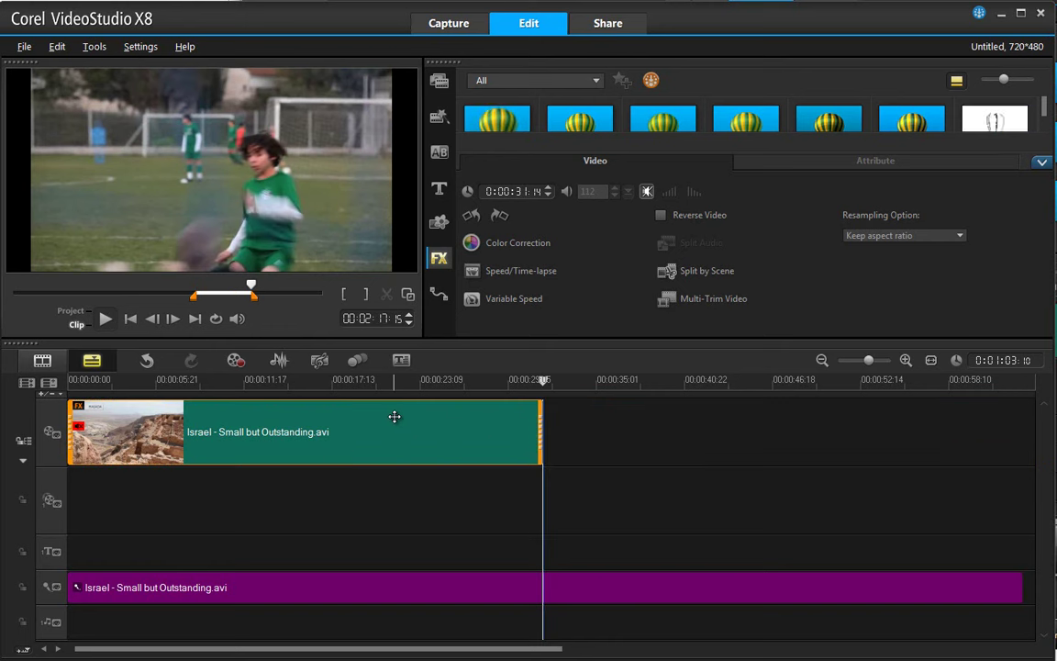
Step: Play the project from the start to about 00:00:12:09 to review the sped-up video
{"action": "left_click", "coordinate": [131, 318]}
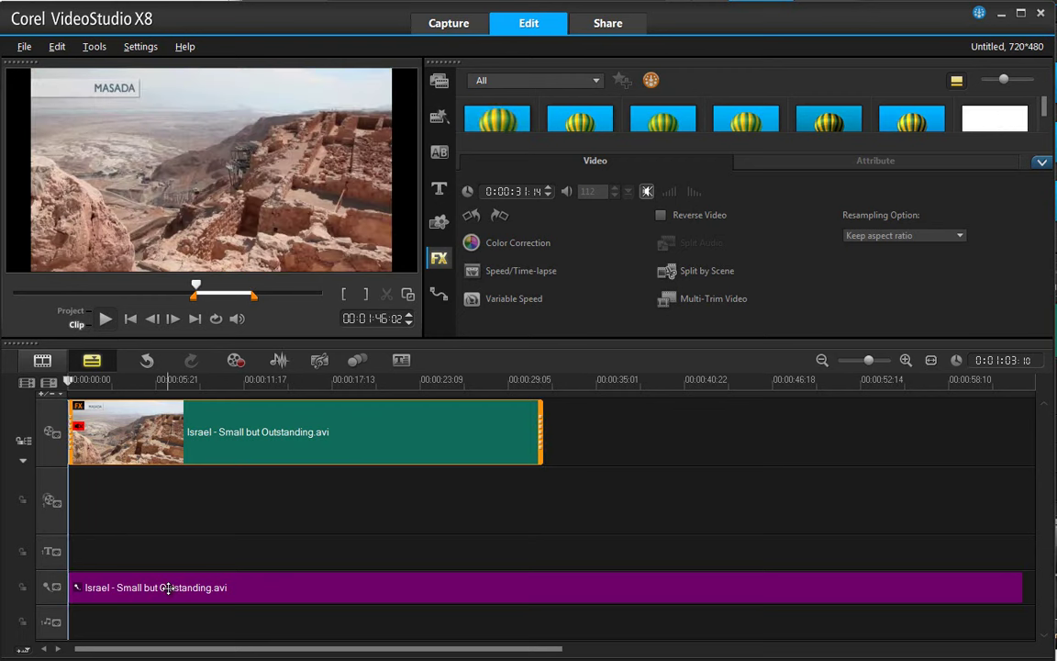
{"action": "left_click", "coordinate": [70, 311]}
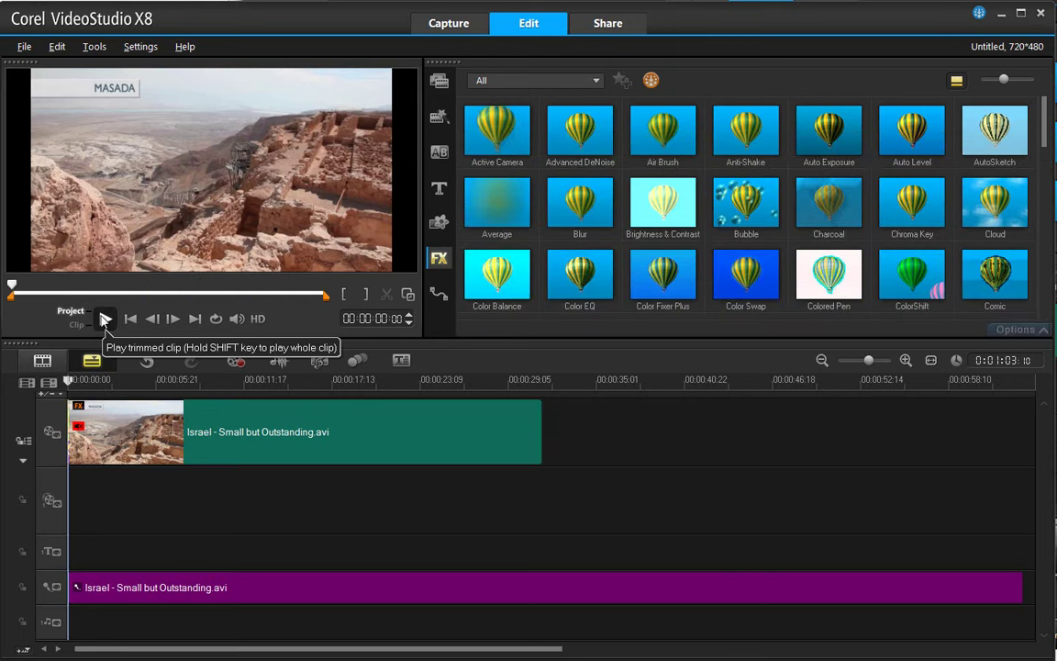
{"action": "left_click", "coordinate": [105, 320]}
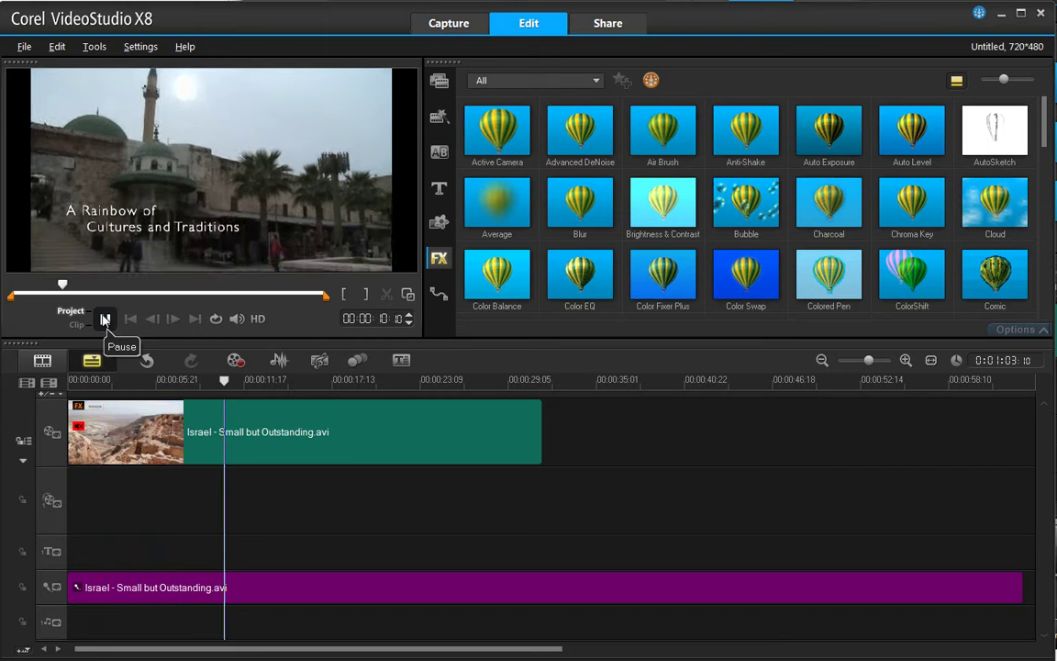
{"action": "left_click", "coordinate": [103, 319]}
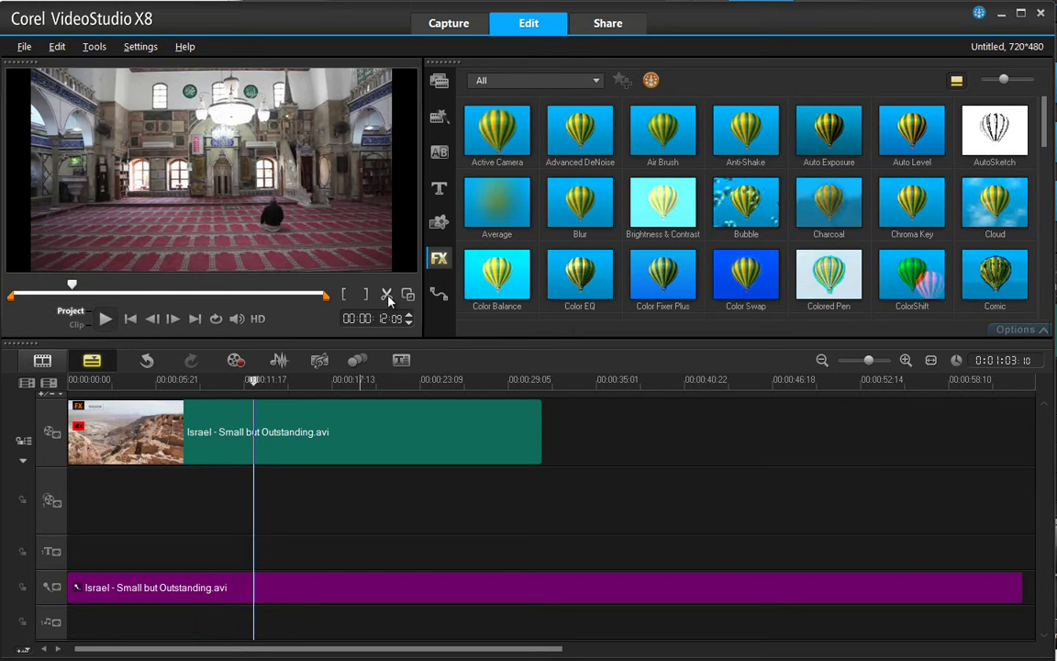
Step: Split the clips at 00:00:12:09 and slow down the second video part until it ends level with the audio
{"action": "left_click", "coordinate": [386, 295]}
{"action": "left_click", "coordinate": [413, 428]}
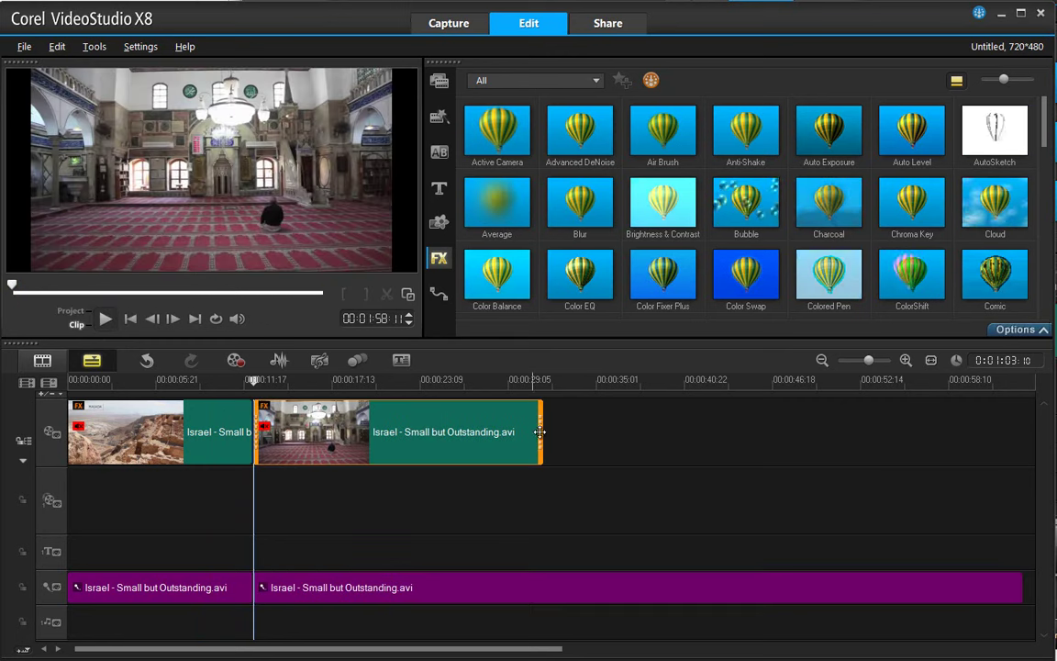
{"action": "left_click_drag", "start_coordinate": [542, 427], "coordinate": [1000, 443]}
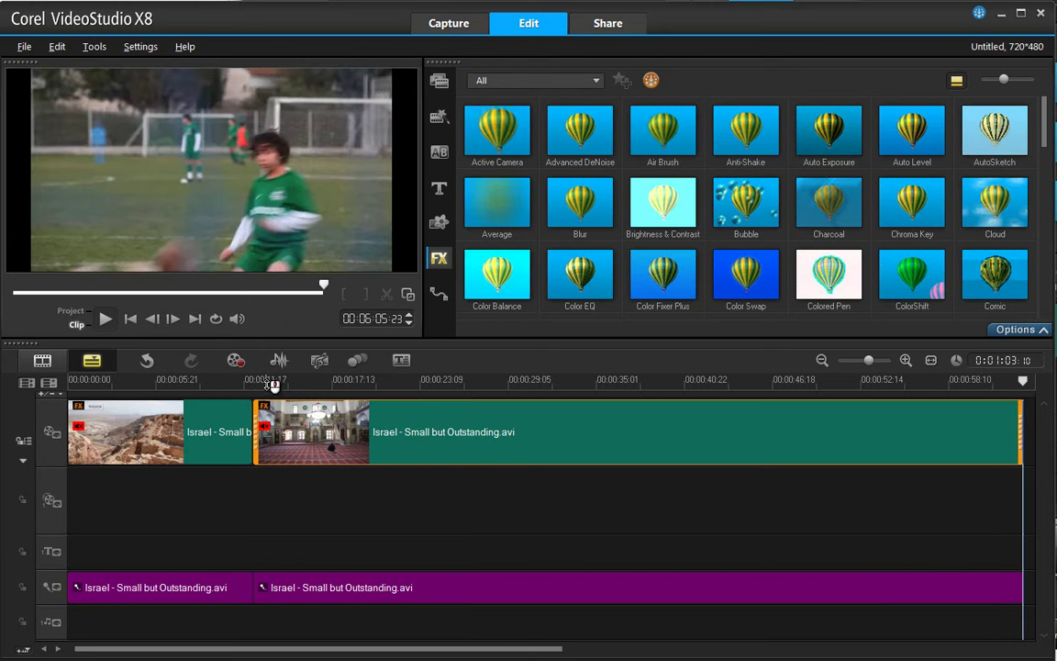
Step: Play the project from around the split point to review the slowed-down video part
{"action": "left_click", "coordinate": [269, 381]}
{"action": "left_click", "coordinate": [105, 319]}
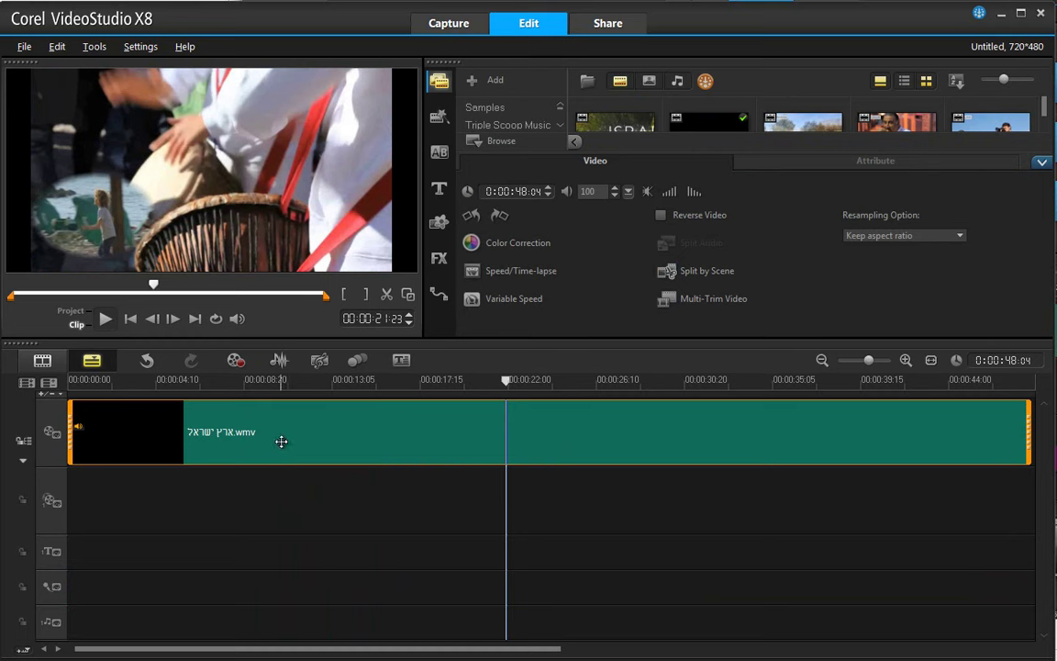
Step: Preview the .wmv clip slowed to 41% speed with Speed/Time-lapse
{"action": "left_click", "coordinate": [477, 271]}
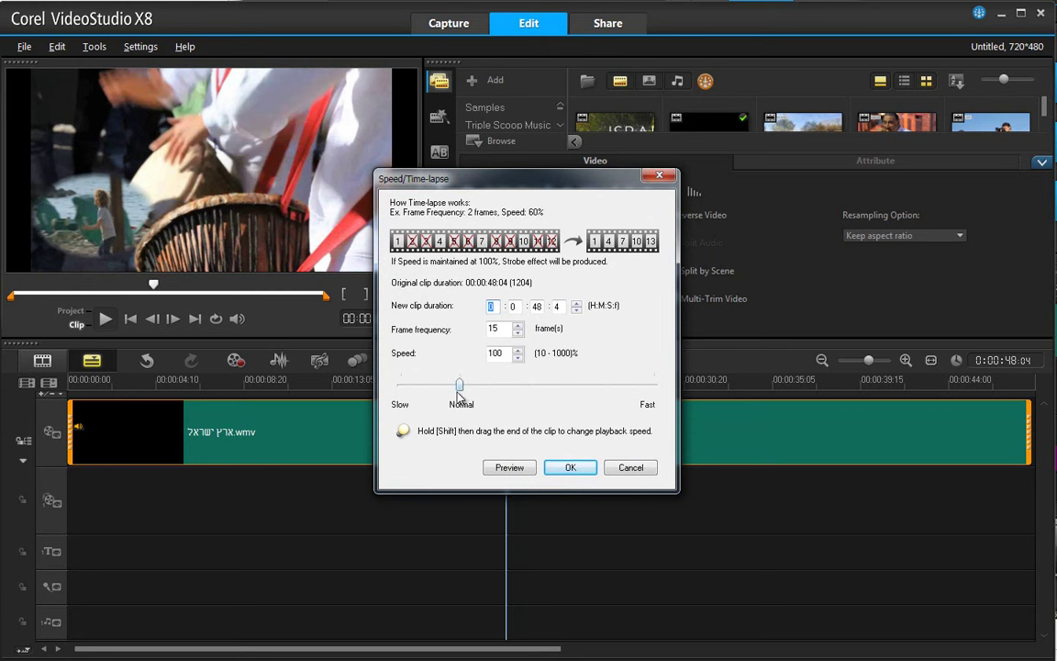
{"action": "left_click_drag", "start_coordinate": [461, 389], "coordinate": [420, 390]}
{"action": "left_click", "coordinate": [499, 468]}
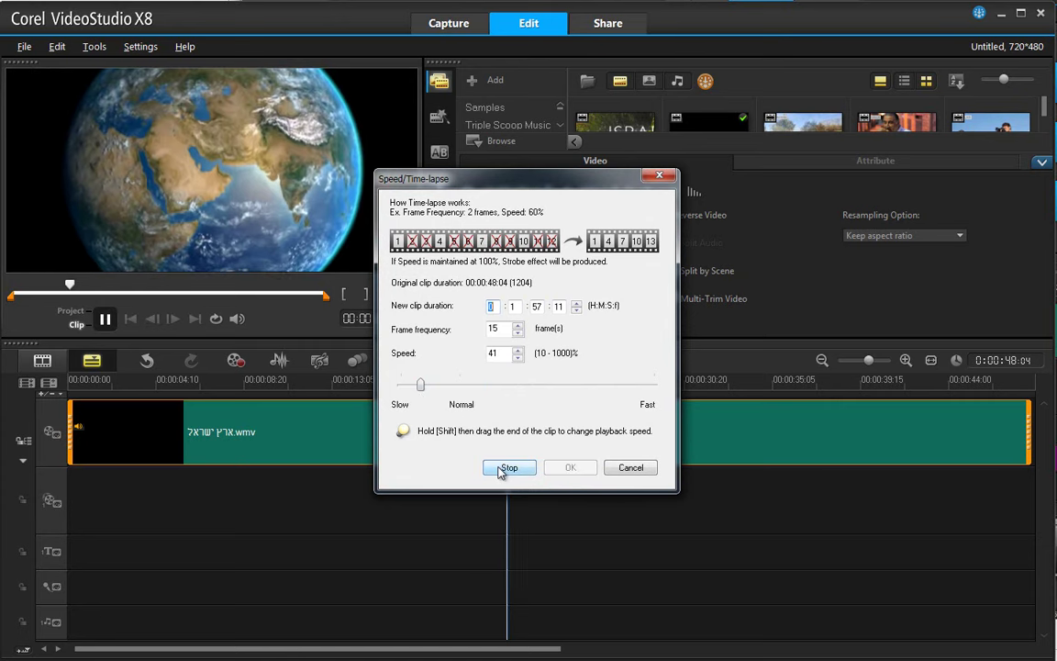
{"action": "left_click", "coordinate": [503, 468]}
Step: Preview the clip sped up to 468% in the Speed/Time-lapse settings
{"action": "left_click_drag", "start_coordinate": [420, 386], "coordinate": [539, 387]}
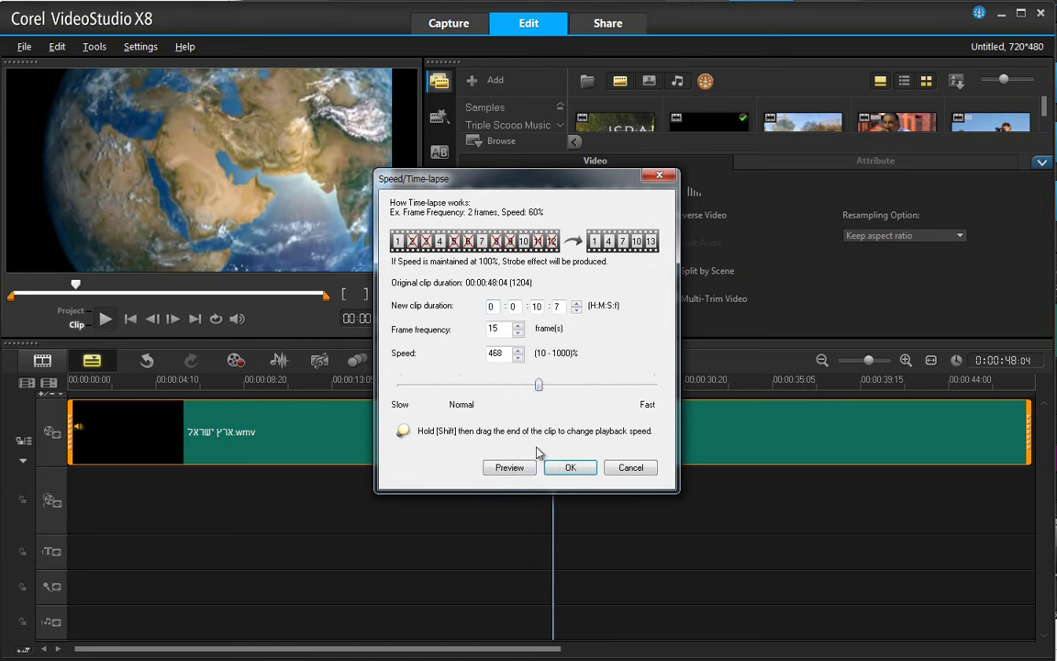
{"action": "left_click", "coordinate": [507, 468]}
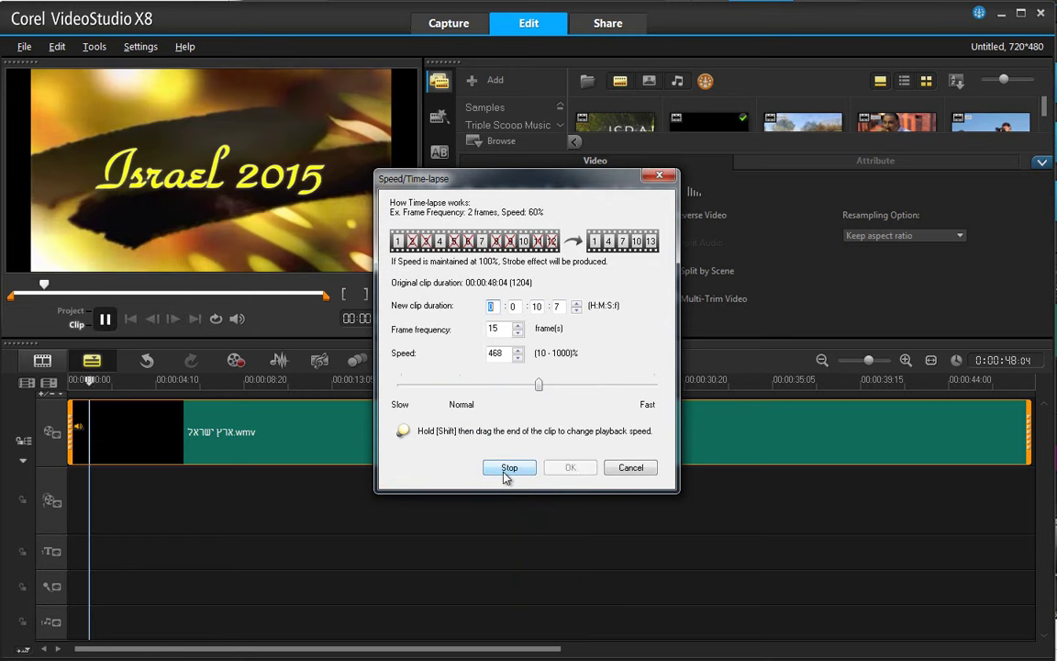
{"action": "left_click", "coordinate": [508, 468]}
Step: Return the clip speed to about 97%, lower the frame frequency, and cancel the Speed/Time-lapse changes
{"action": "left_click_drag", "start_coordinate": [539, 385], "coordinate": [459, 402]}
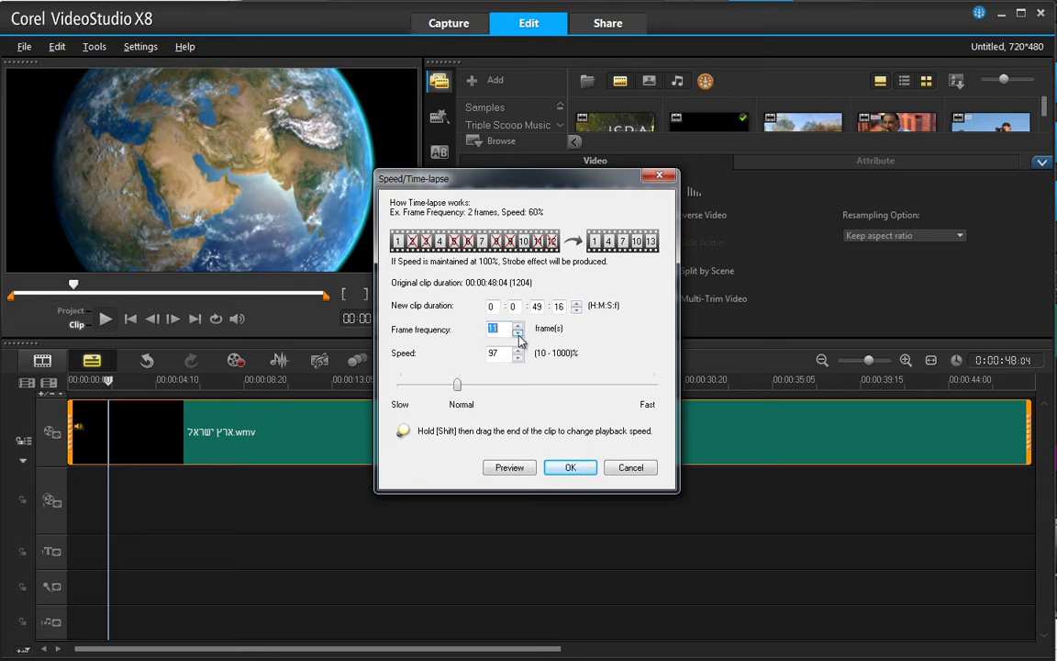
{"action": "left_click", "coordinate": [519, 334]}
{"action": "left_click", "coordinate": [631, 467]}
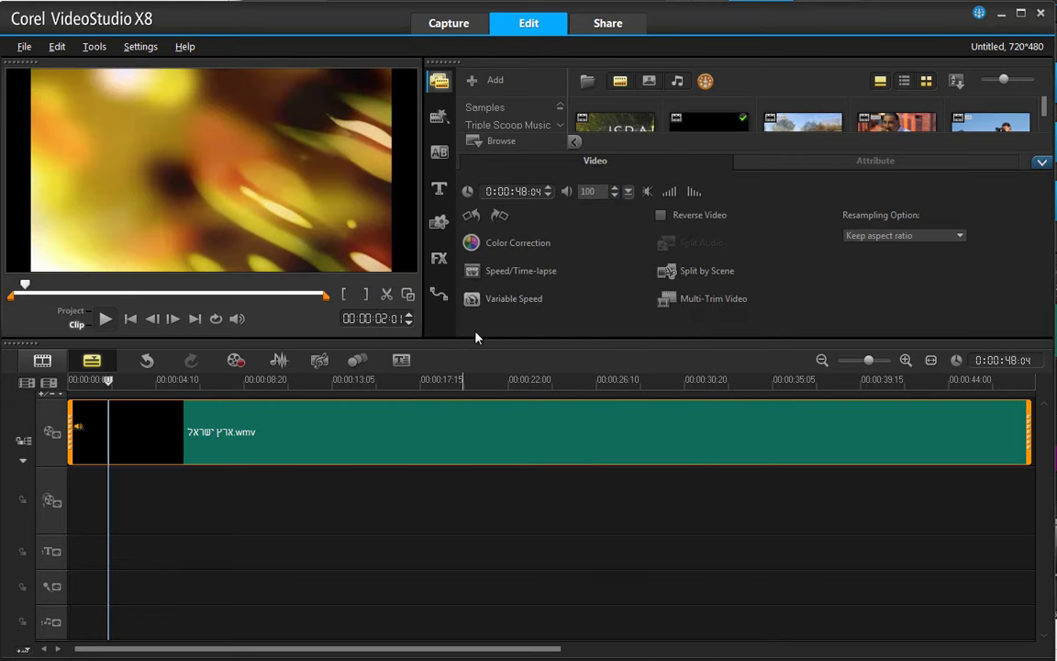
Step: Open Variable Speed for the clip and play its preview up to about 00:00:08:12
{"action": "left_click", "coordinate": [489, 306]}
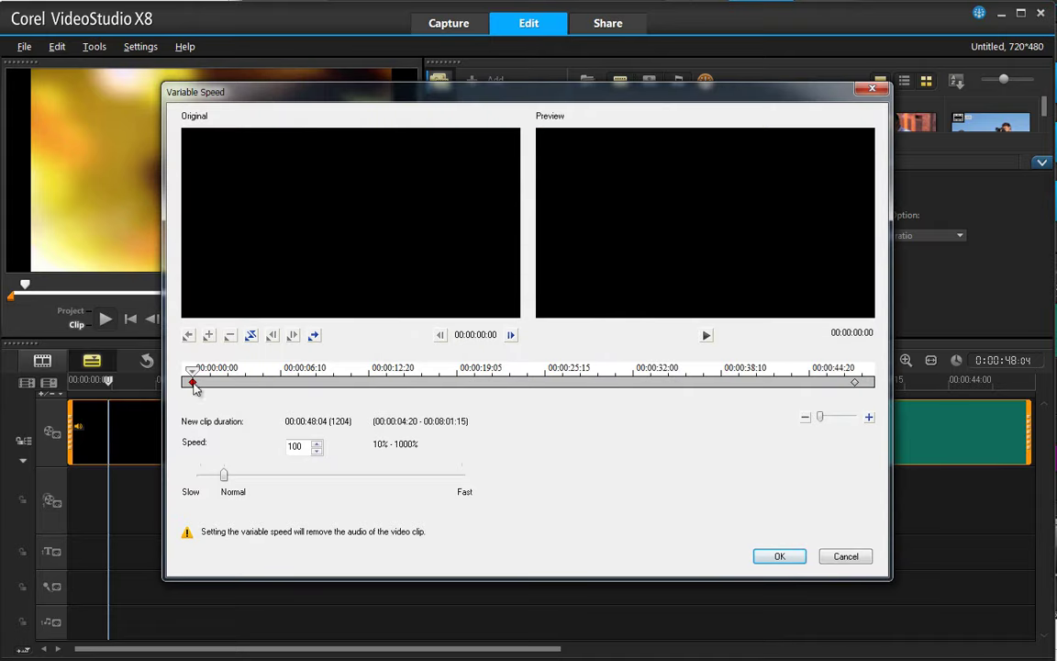
{"action": "left_click", "coordinate": [705, 337]}
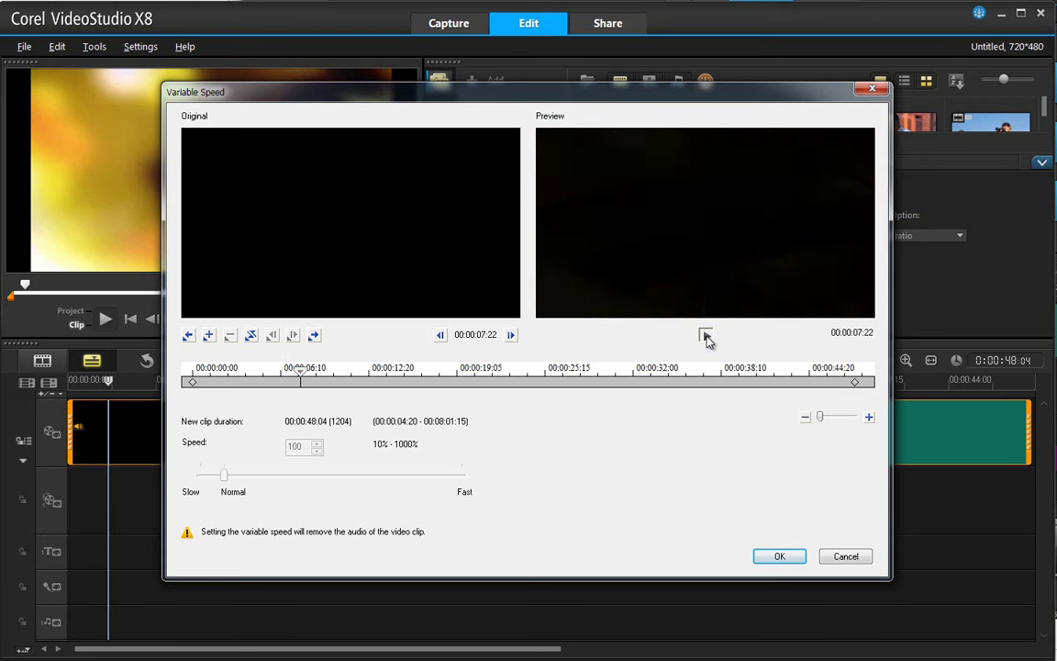
{"action": "left_click", "coordinate": [706, 336]}
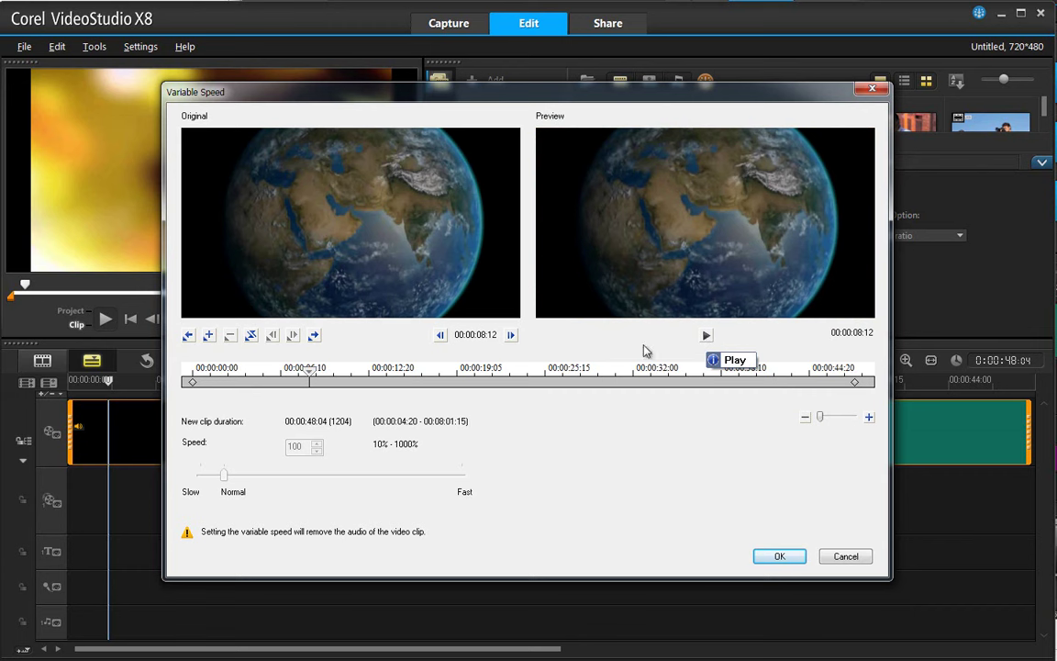
Step: Add a speed keyframe at 00:00:08:13 and raise the starting keyframe's speed for a new clip duration of 00:00:45:06, previewing the change
{"action": "left_click", "coordinate": [311, 383]}
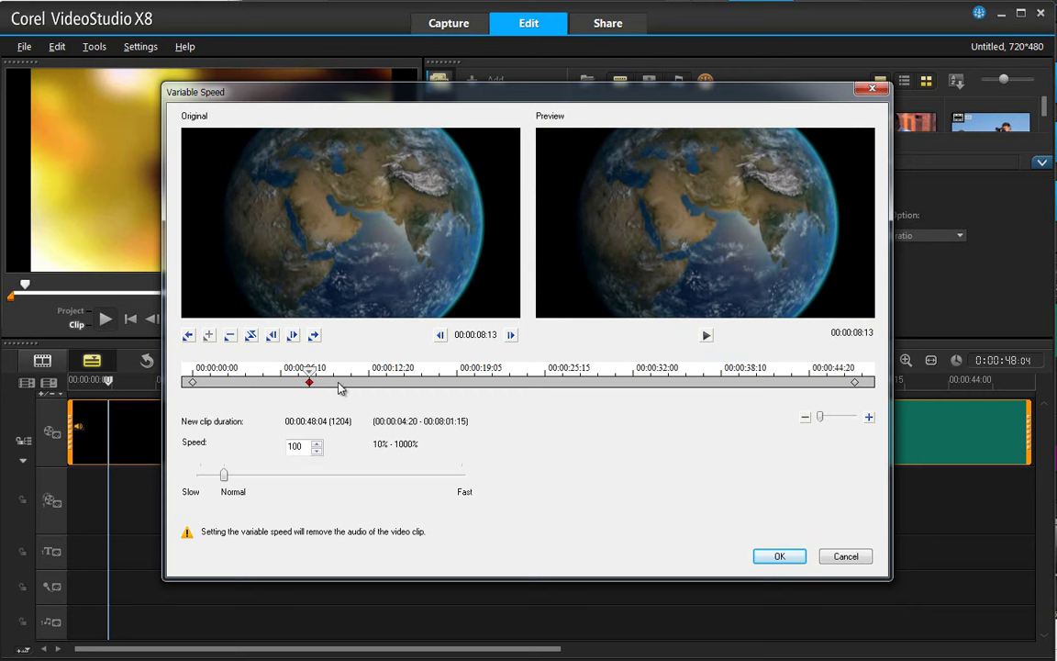
{"action": "left_click", "coordinate": [192, 383]}
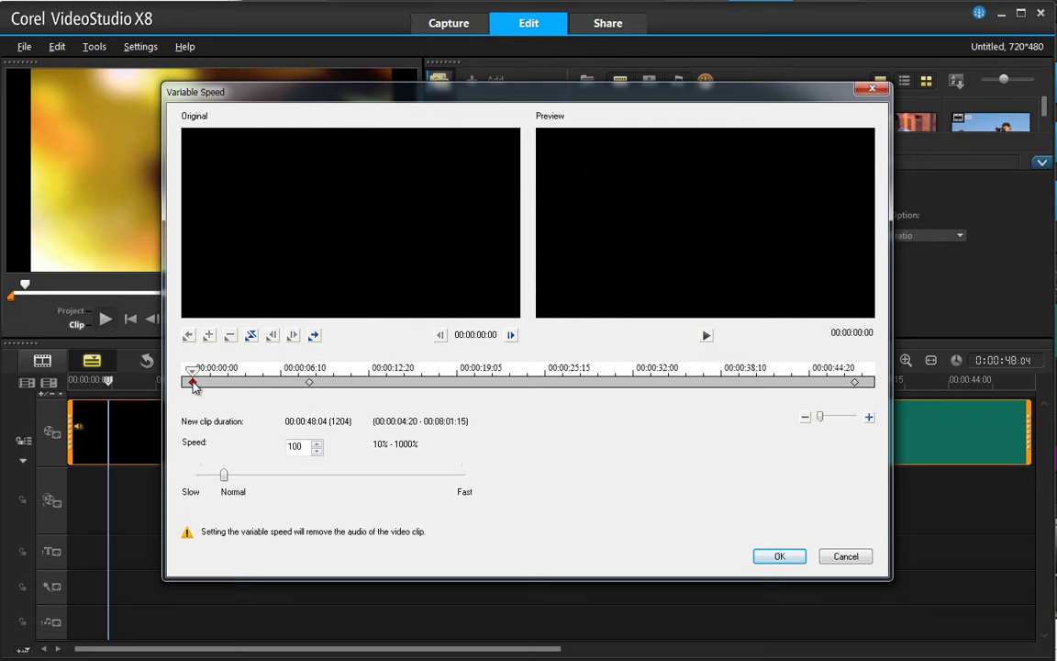
{"action": "left_click_drag", "start_coordinate": [226, 477], "coordinate": [281, 479]}
{"action": "left_click", "coordinate": [705, 335]}
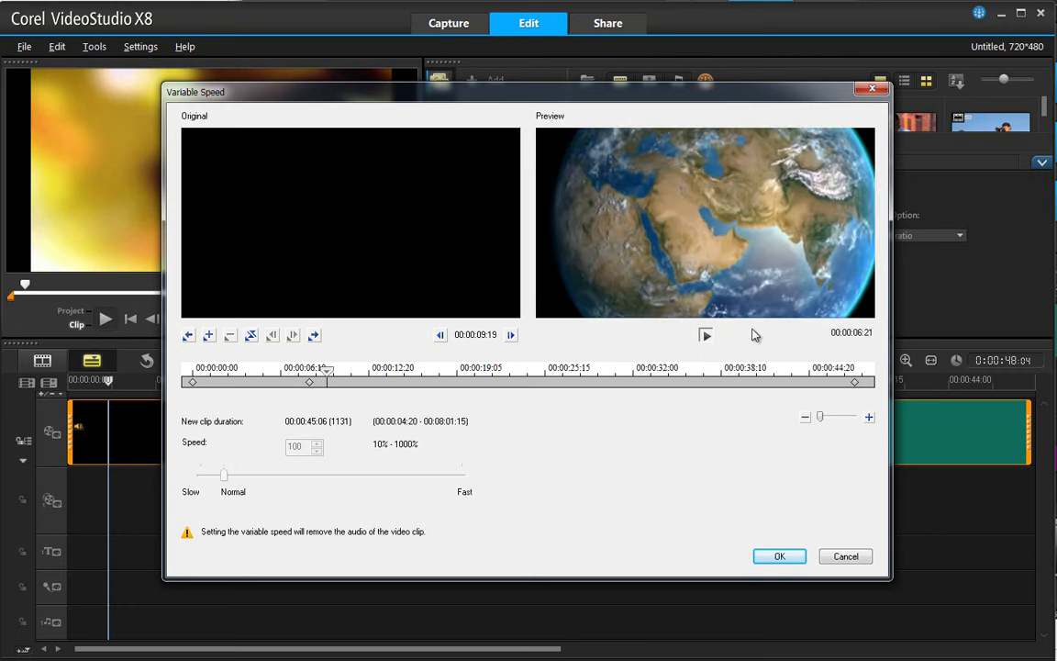
{"action": "left_click", "coordinate": [706, 336]}
Step: Add a speed keyframe at about 00:00:12:20 and set its speed to 49%
{"action": "left_click", "coordinate": [336, 368]}
{"action": "left_click_drag", "start_coordinate": [335, 371], "coordinate": [370, 376]}
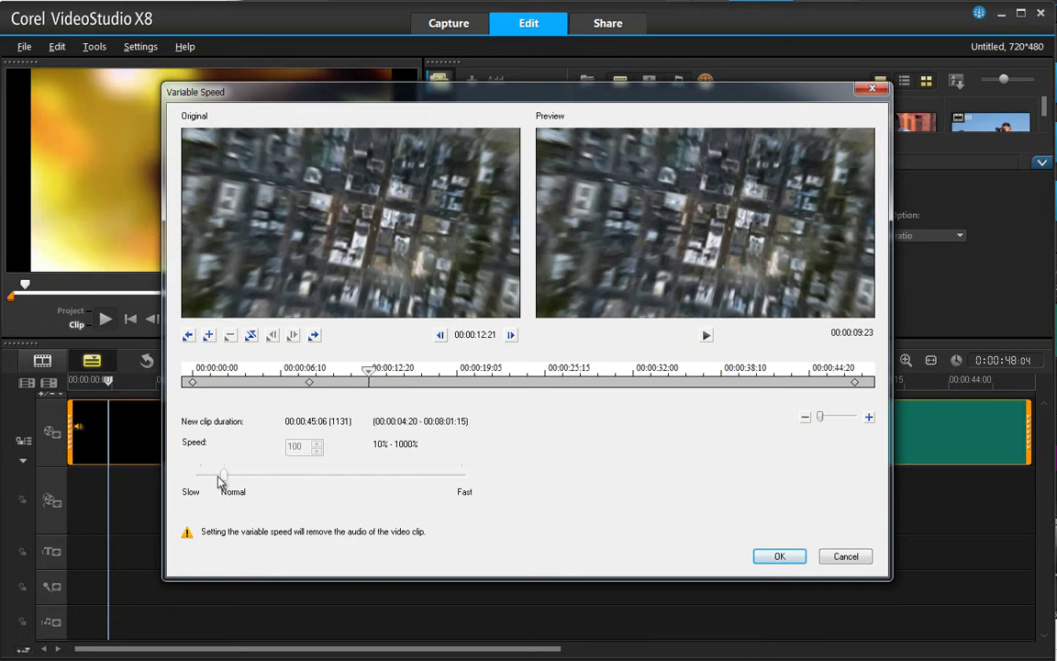
{"action": "double_click", "coordinate": [369, 383]}
{"action": "mouse_move", "coordinate": [225, 475]}
{"action": "left_mouse_down"}
{"action": "mouse_move", "coordinate": [203, 473]}
{"action": "mouse_move", "coordinate": [210, 478]}
{"action": "left_mouse_up"}
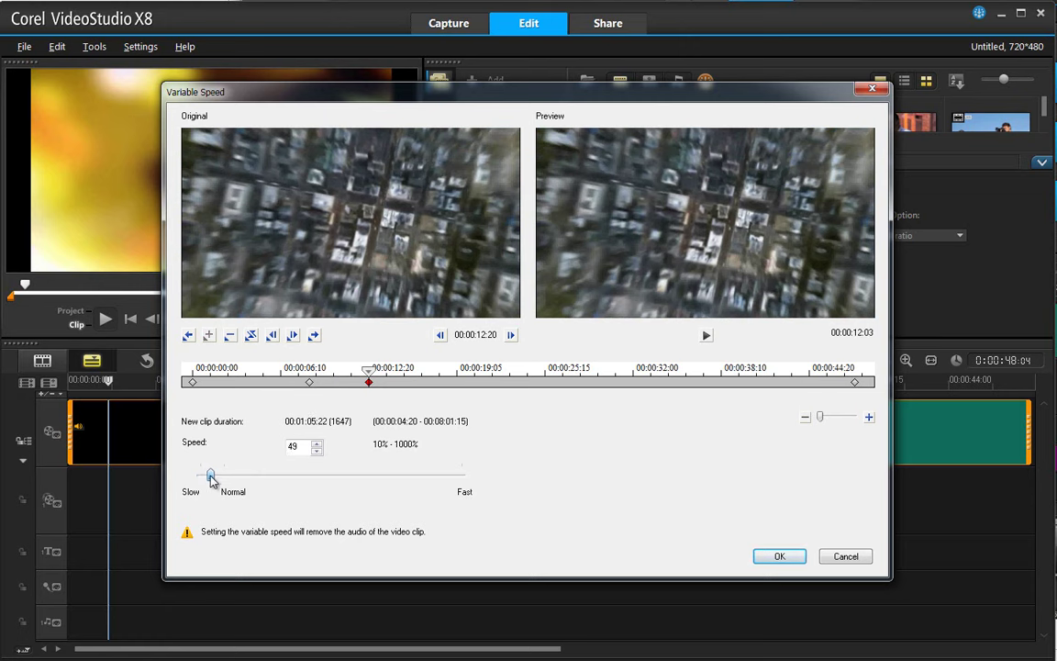
Step: Preview the slowed section up to about 00:00:17:06 and reselect the 49% speed keyframe
{"action": "left_click", "coordinate": [705, 336]}
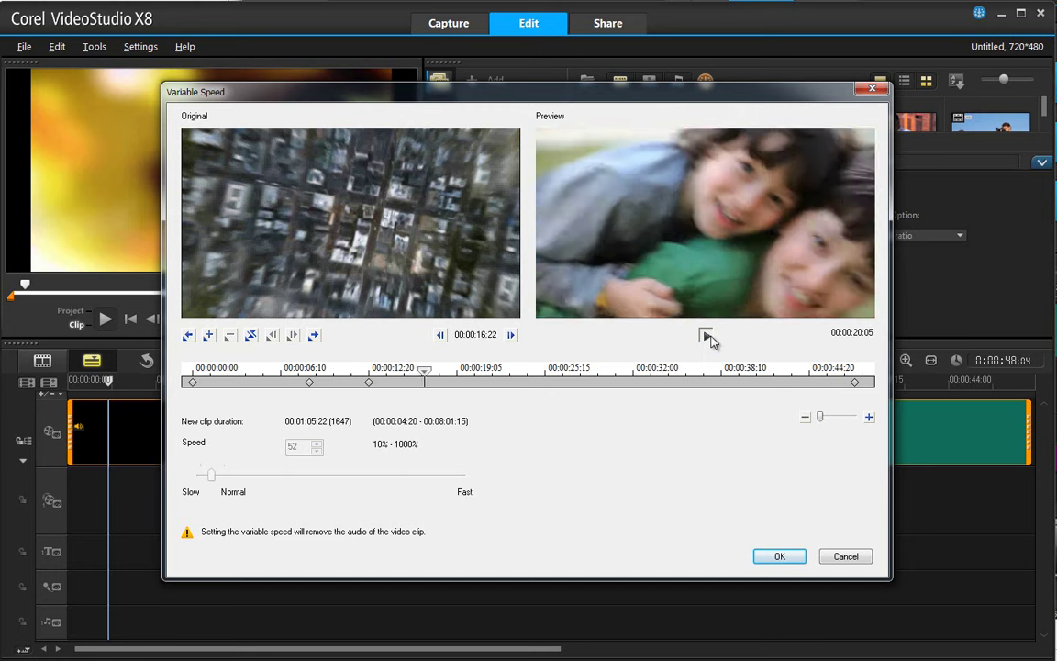
{"action": "left_click", "coordinate": [710, 339]}
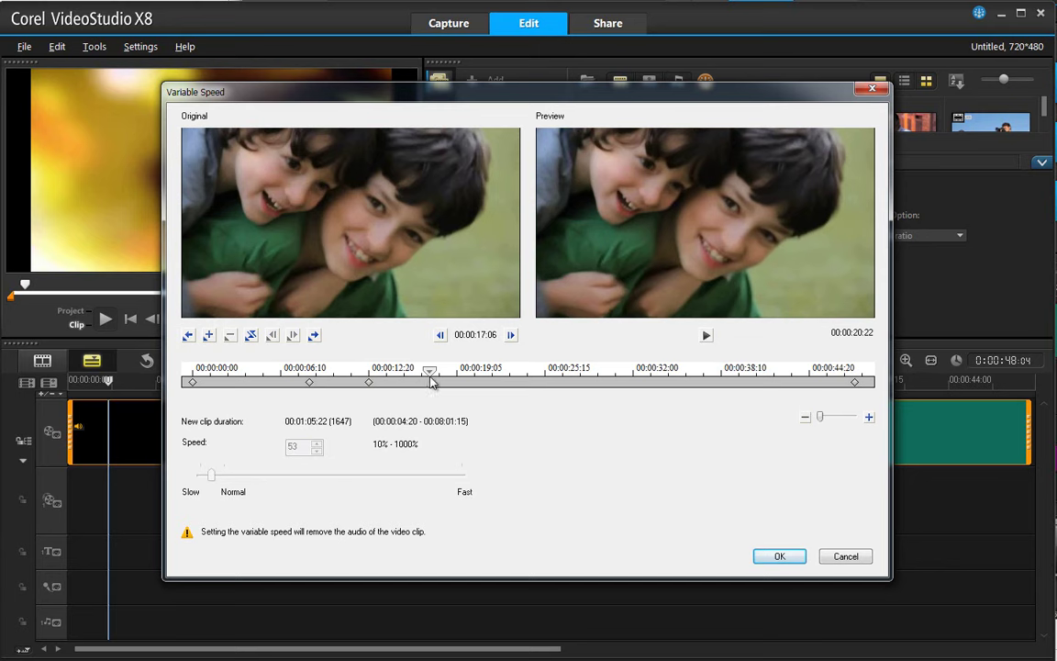
{"action": "left_click", "coordinate": [369, 383]}
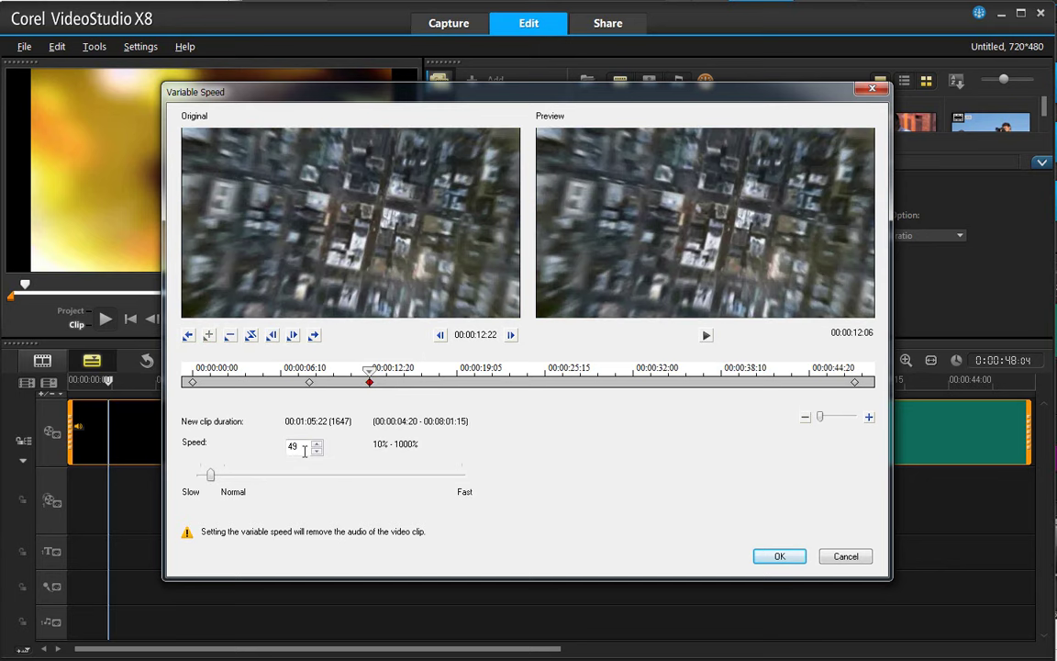
Step: Add a speed keyframe at 00:00:20:06 and set its speed to 49%
{"action": "left_click", "coordinate": [473, 387]}
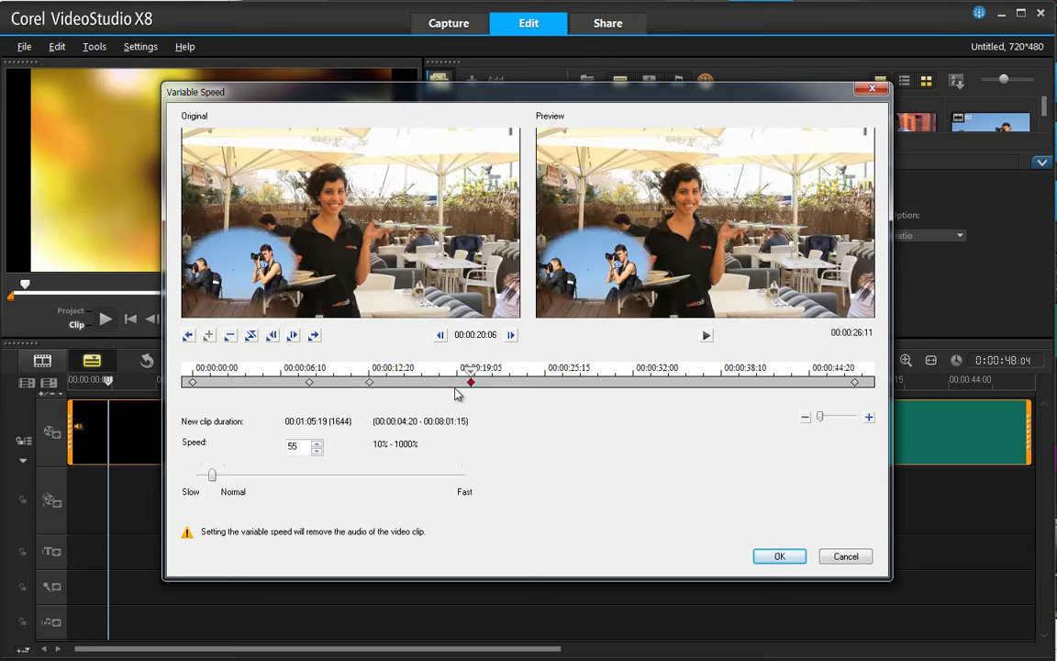
{"action": "left_click", "coordinate": [316, 453]}
{"action": "left_click", "coordinate": [315, 453]}
{"action": "left_click", "coordinate": [316, 453]}
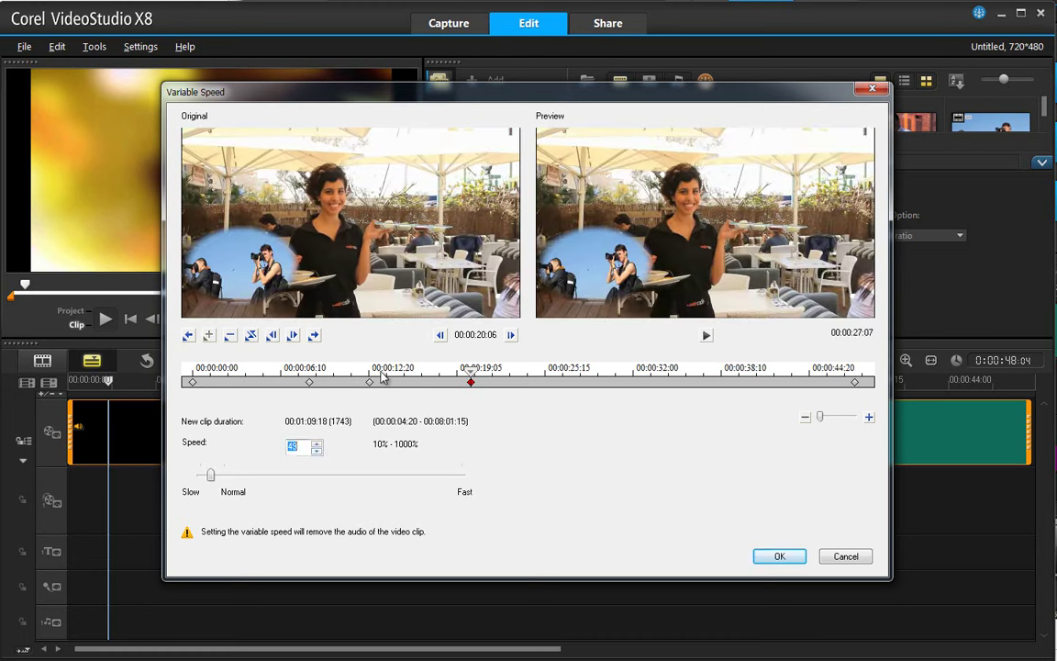
Step: Add another speed keyframe at 00:00:26:02 and apply the variable speed settings to the clip
{"action": "left_click", "coordinate": [551, 383]}
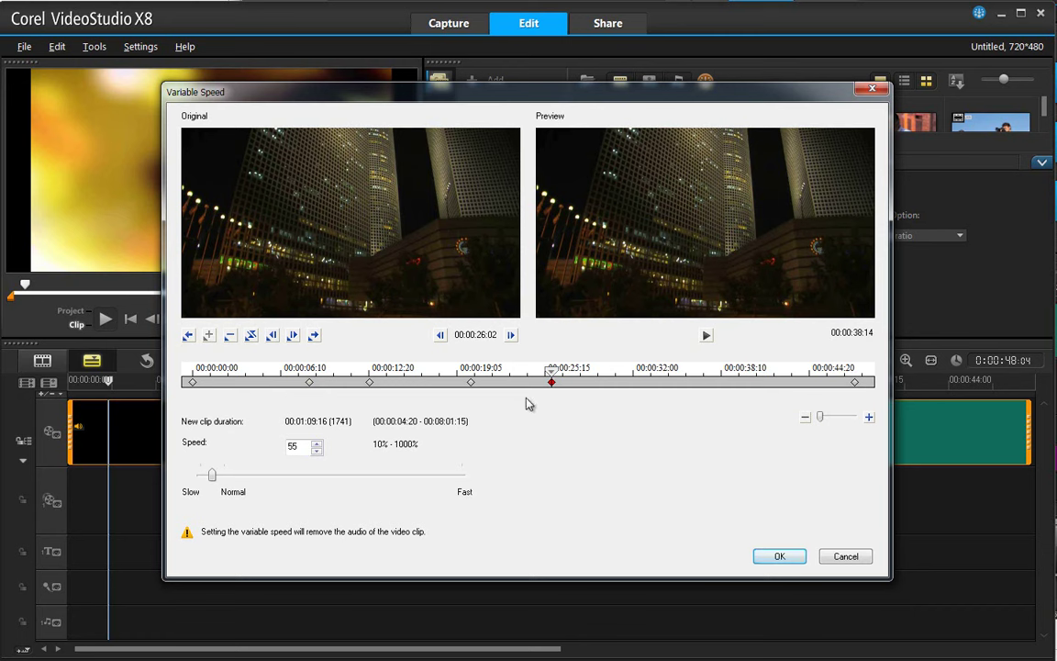
{"action": "left_click", "coordinate": [763, 560]}
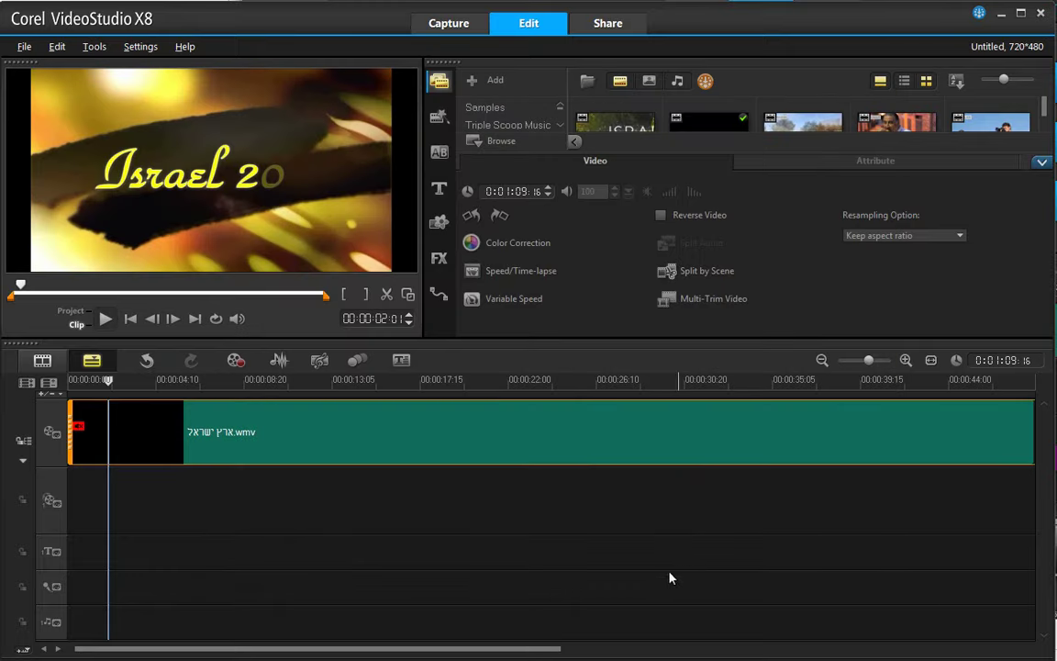
Step: Play the whole project from its start to about 00:00:29:17, then reopen the video options of the timeline clip
{"action": "left_click", "coordinate": [130, 318]}
{"action": "left_click", "coordinate": [71, 311]}
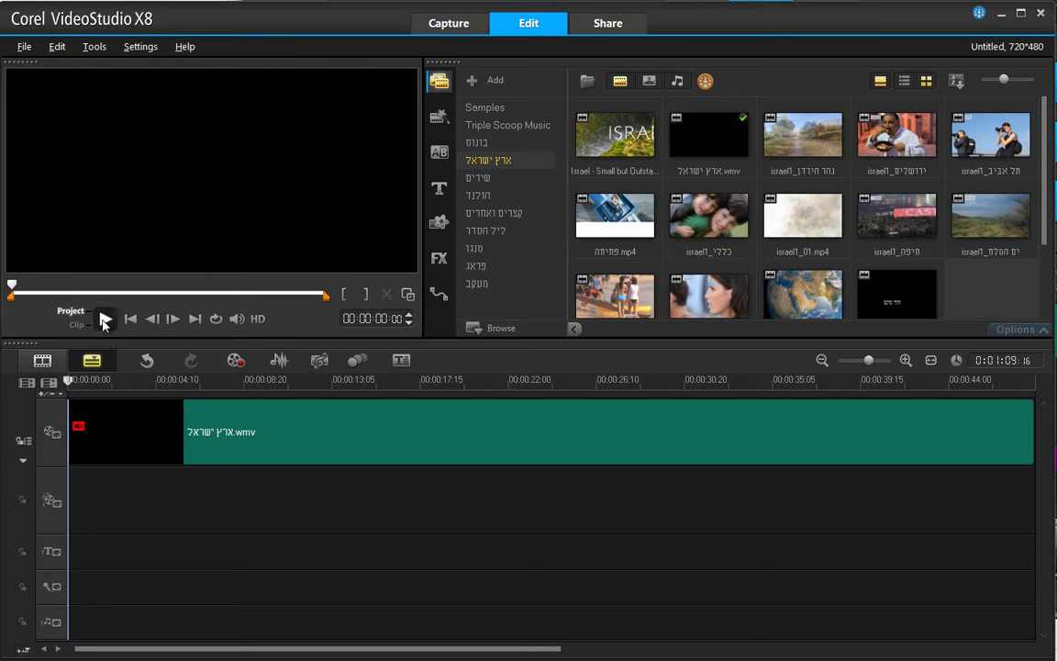
{"action": "left_click", "coordinate": [106, 320]}
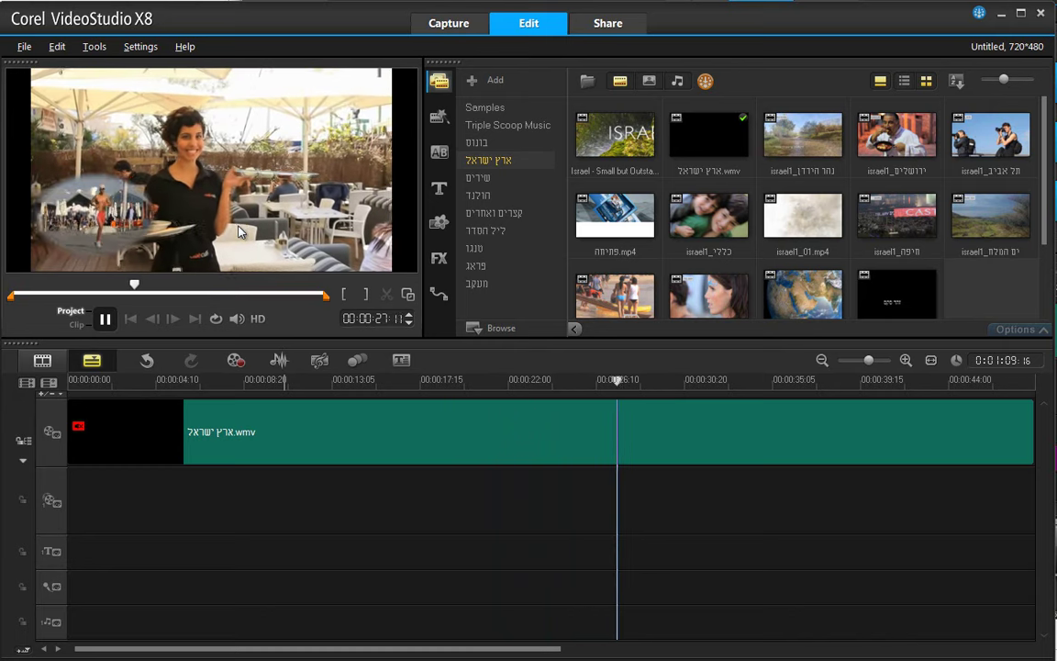
{"action": "left_click", "coordinate": [106, 319]}
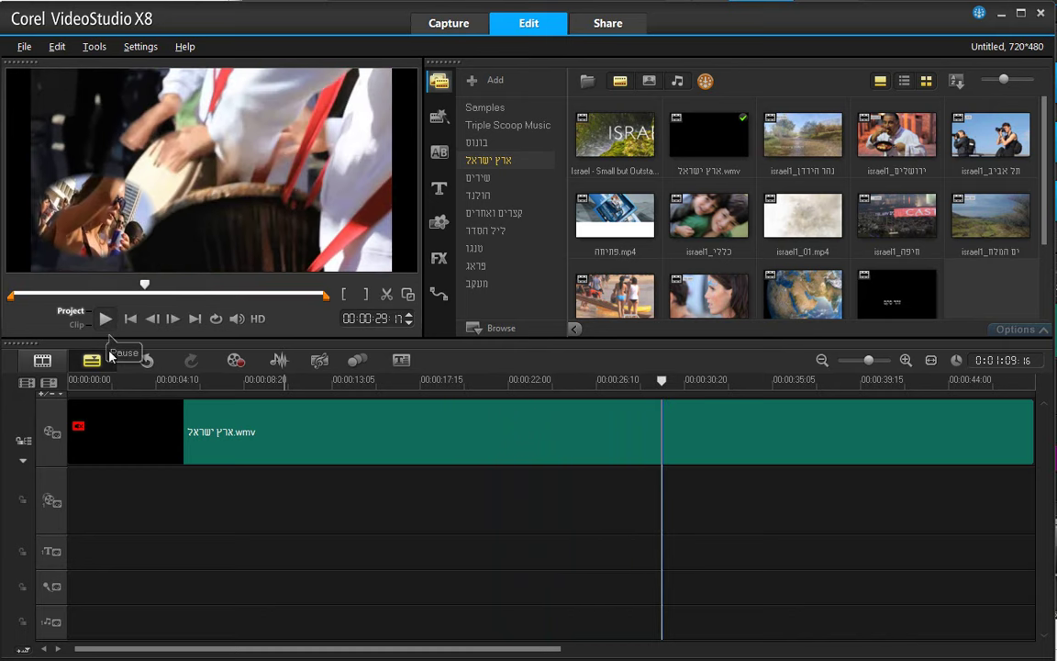
{"action": "double_click", "coordinate": [424, 440]}
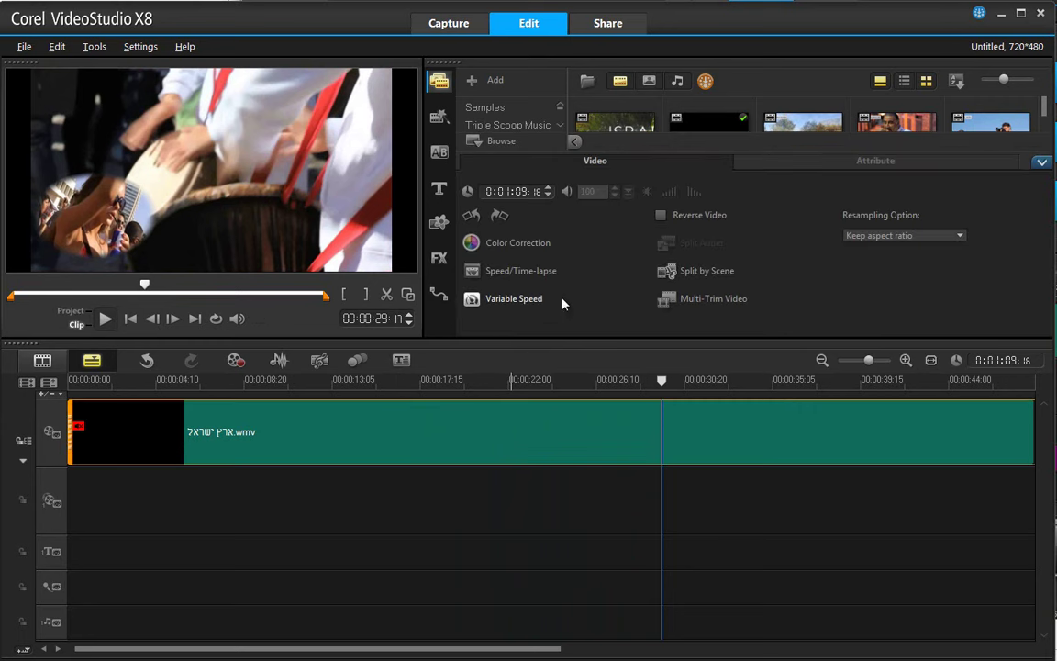